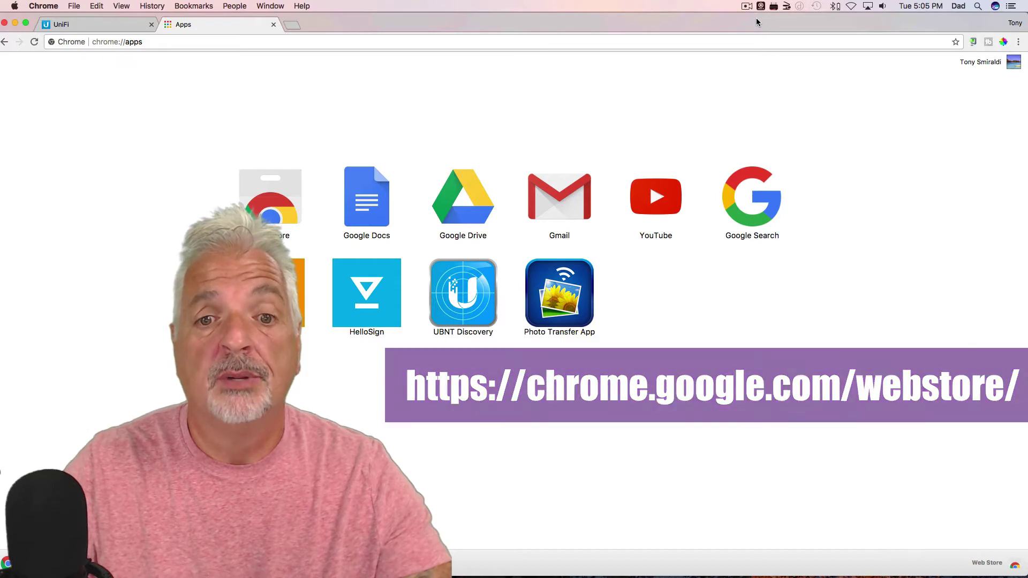
- In UBNT Discovery, list UniFi-family devices and open Set Inform for the pending Switch 8 POE-60W
{"action": "left_click", "coordinate": [464, 292]}
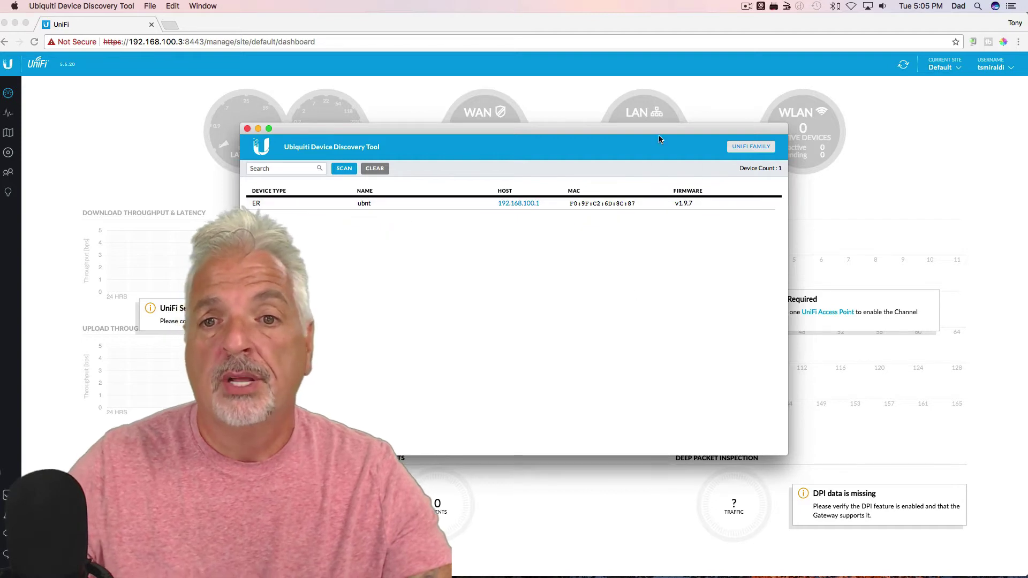
{"action": "left_click_drag", "start_coordinate": [666, 130], "coordinate": [774, 85]}
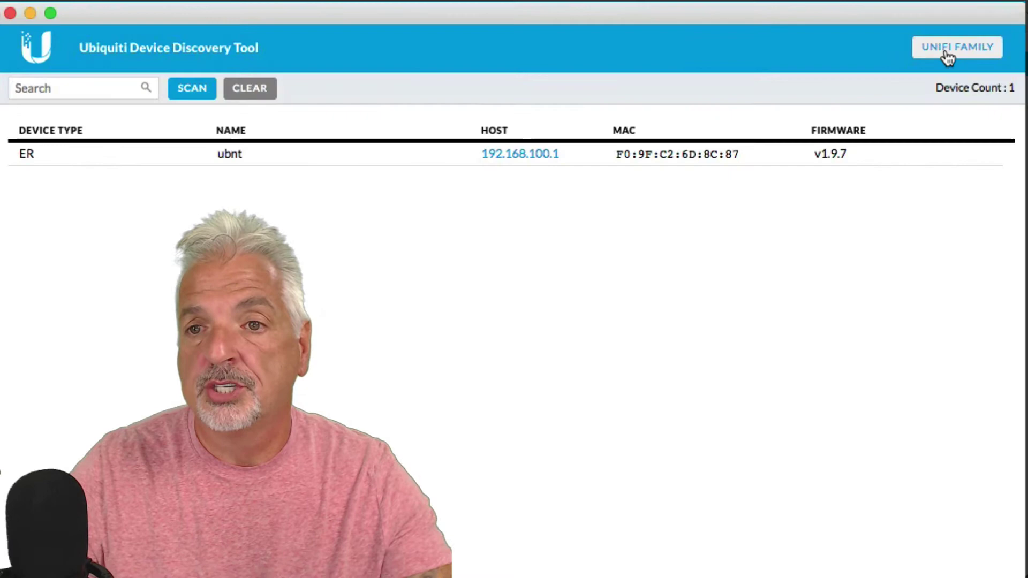
{"action": "left_click", "coordinate": [860, 99]}
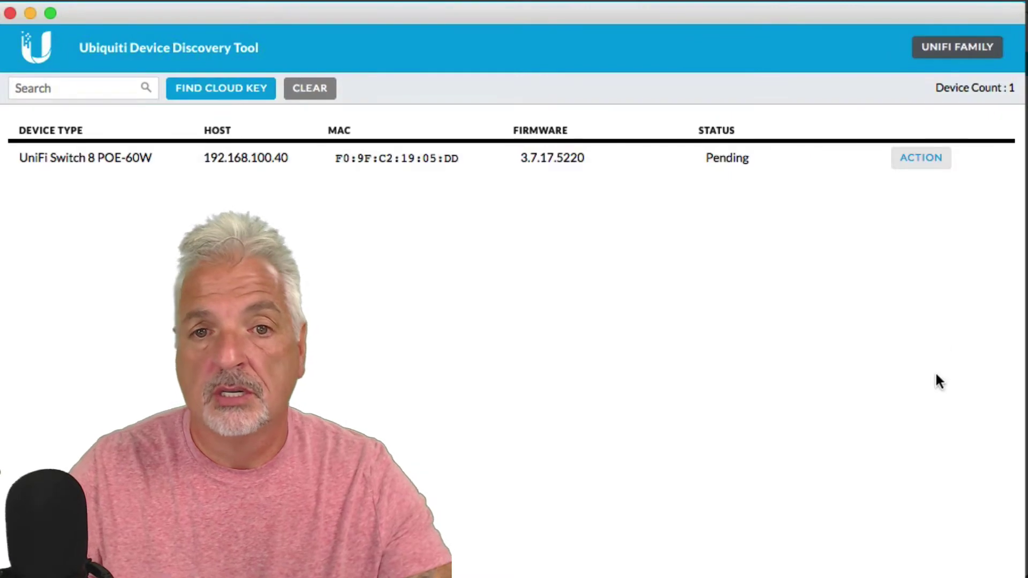
{"action": "left_click", "coordinate": [917, 159]}
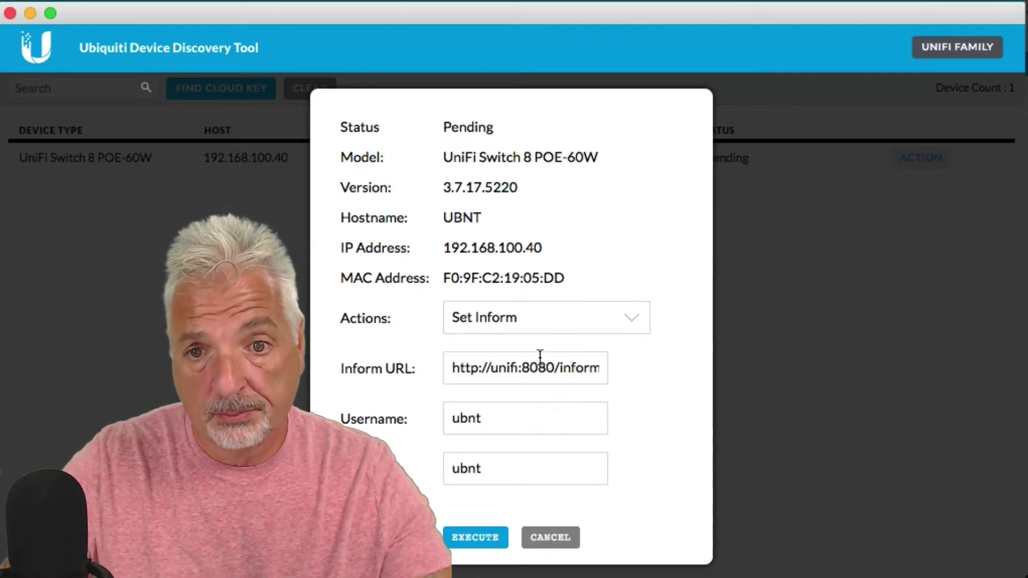
{"action": "left_click", "coordinate": [507, 369]}
{"action": "left_click_drag", "start_coordinate": [491, 369], "coordinate": [506, 370]}
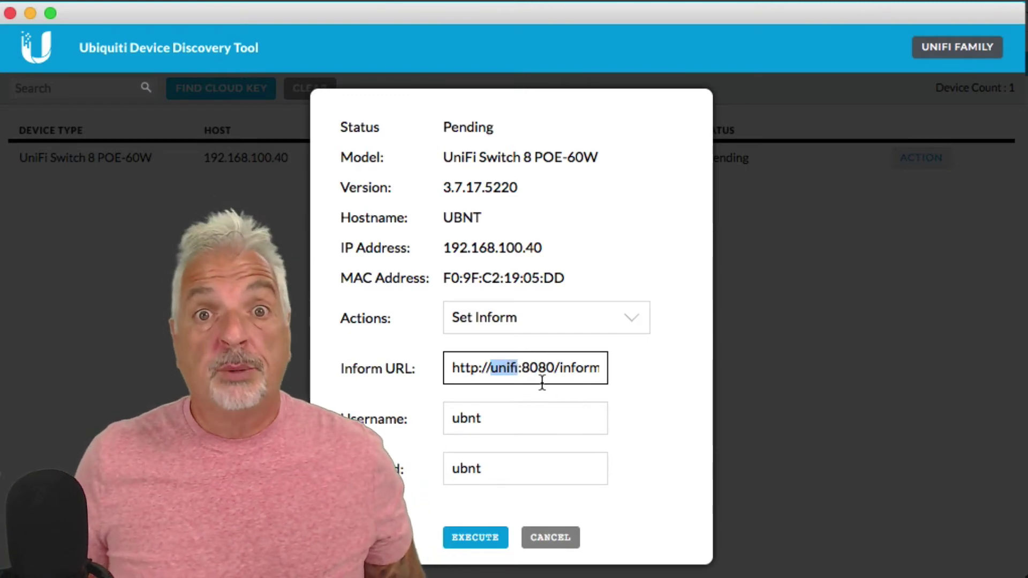
{"action": "type", "text": "192."}
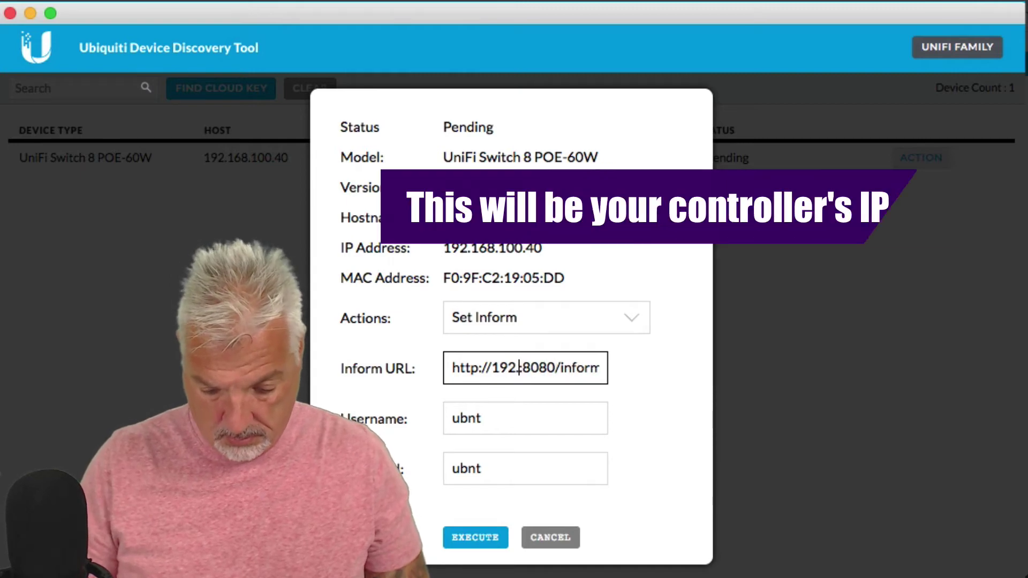
{"action": "type", "text": "168.10"}
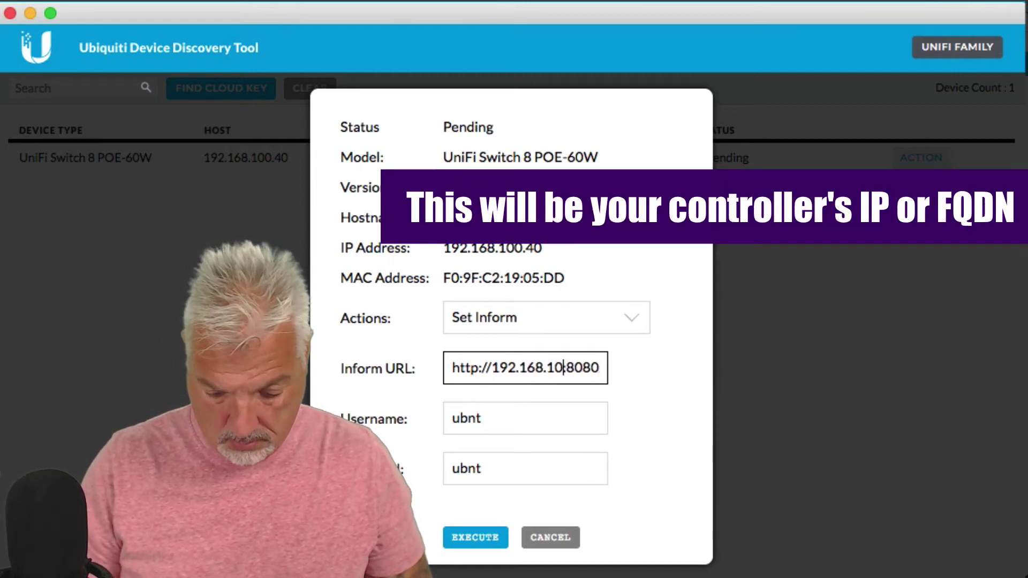
{"action": "type", "text": "0.3"}
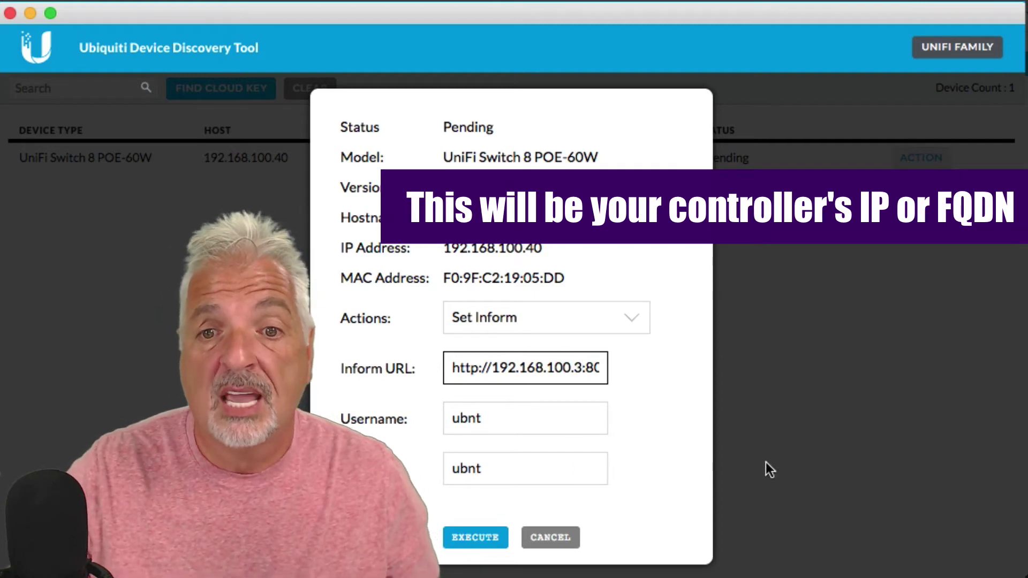
{"action": "left_click", "coordinate": [481, 537]}
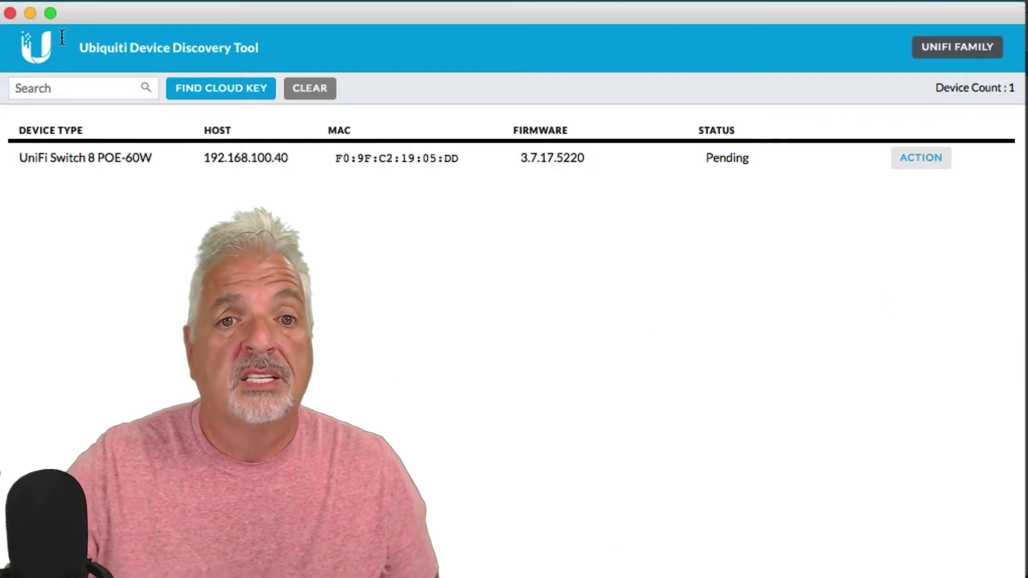
- Adopt the pending UniFi Switch 8 POE-60W at 192.168.100.40 from the controller's Devices list
{"action": "left_click", "coordinate": [27, 12]}
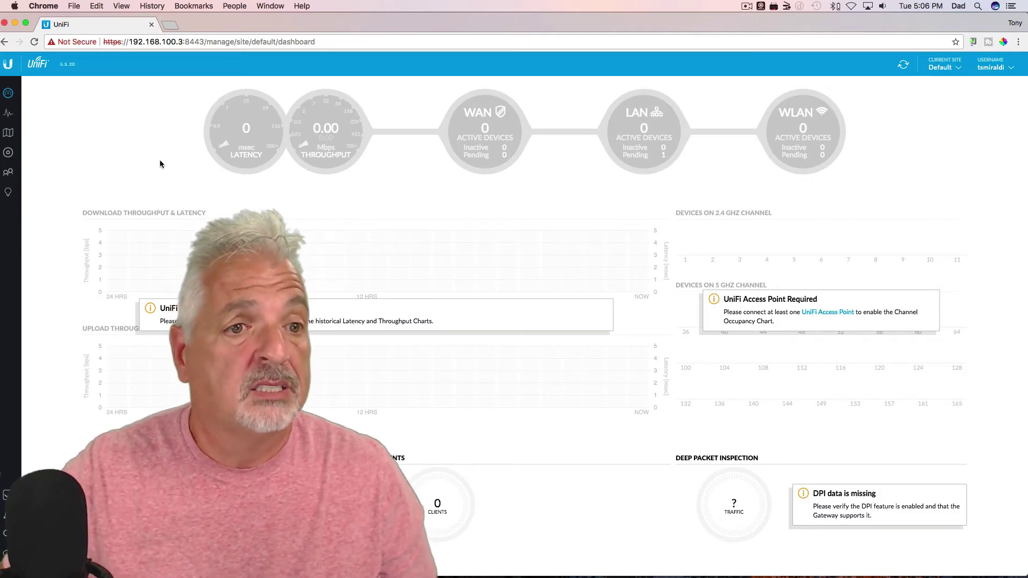
{"action": "left_click", "coordinate": [9, 154]}
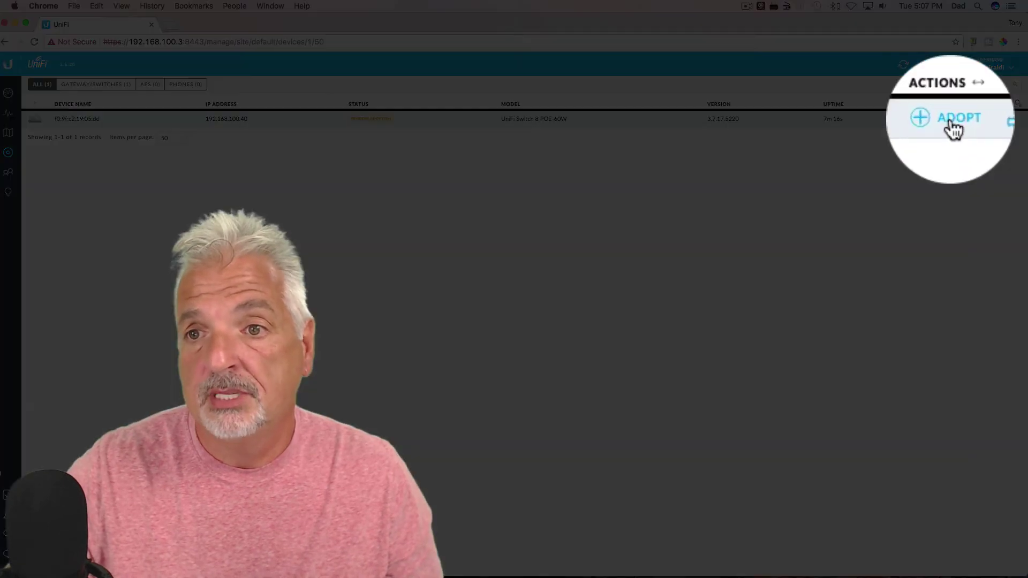
{"action": "left_click", "coordinate": [999, 119]}
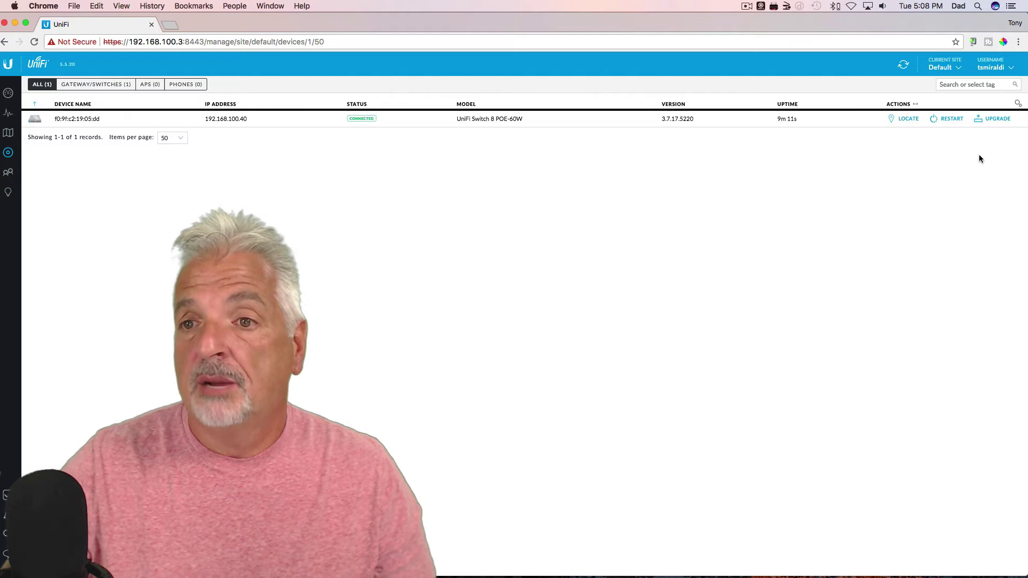
- Upgrade and confirm the switch firmware update to 3.8.3.6587
{"action": "left_click", "coordinate": [996, 119]}
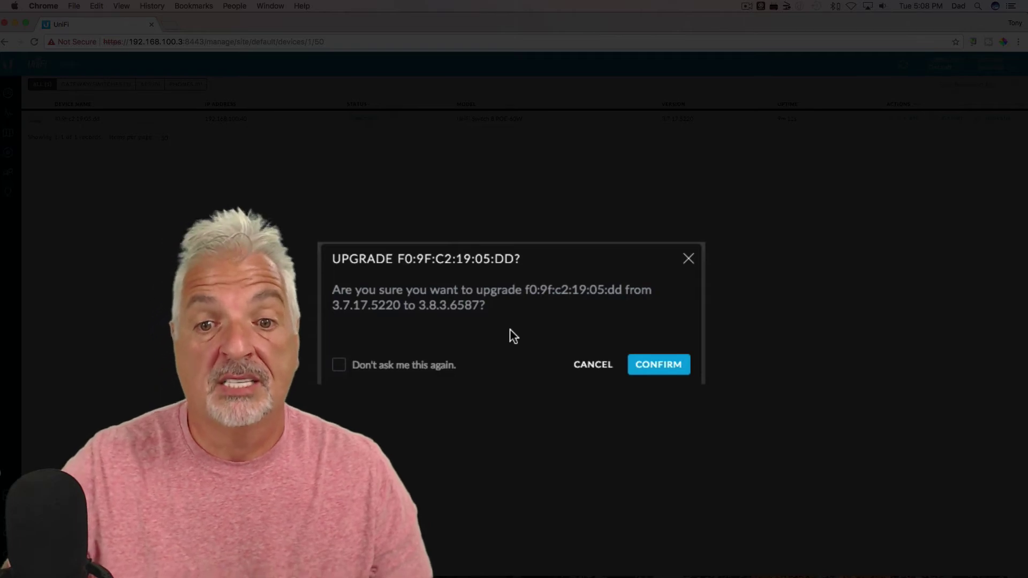
{"action": "left_click", "coordinate": [670, 363]}
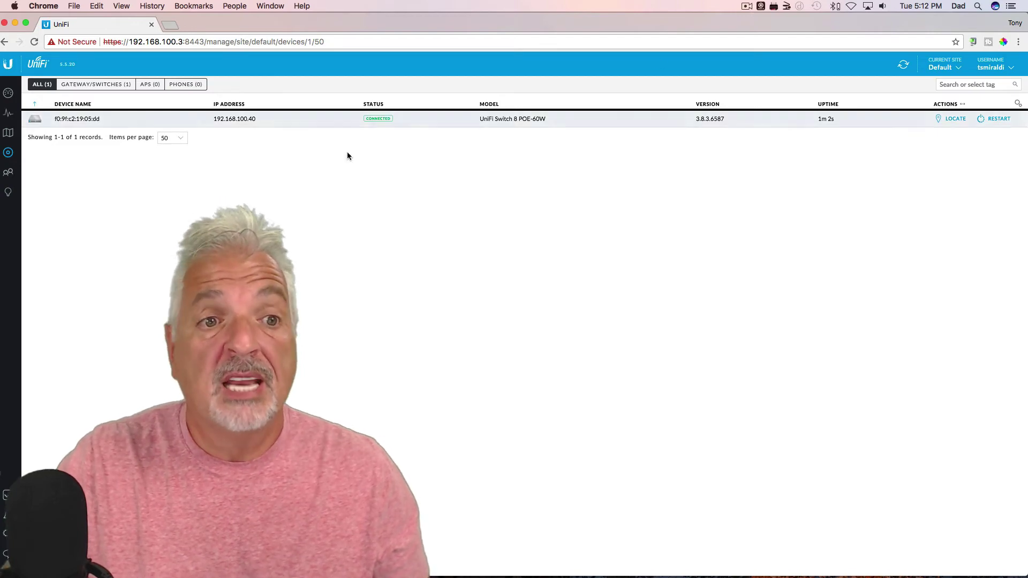
- Set the switch's alias to 'Unifi Lab Switch 60W POE' in Configuration and save
{"action": "left_click", "coordinate": [91, 123]}
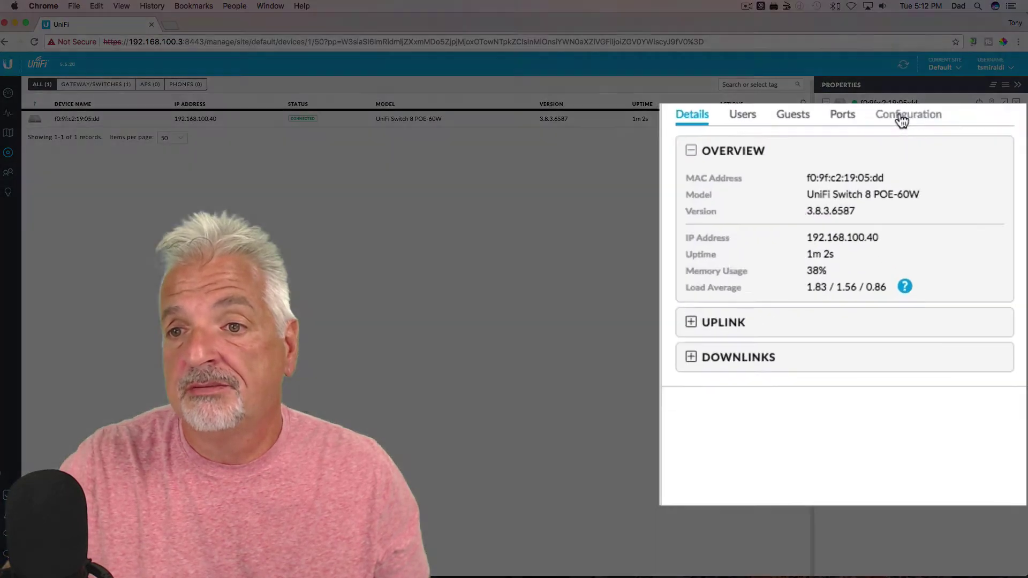
{"action": "left_click", "coordinate": [952, 196]}
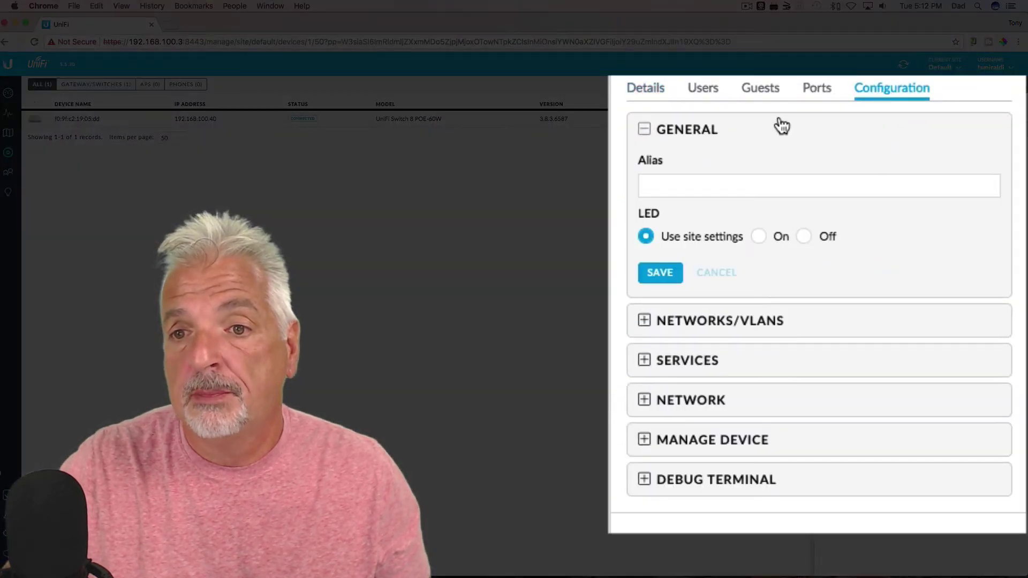
{"action": "left_click", "coordinate": [847, 244]}
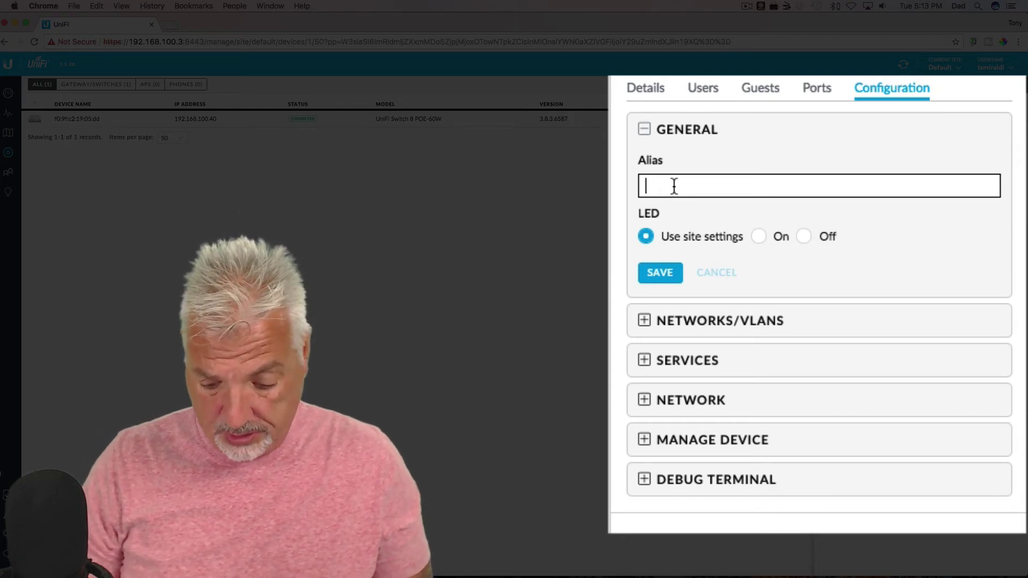
{"action": "type", "text": "U"}
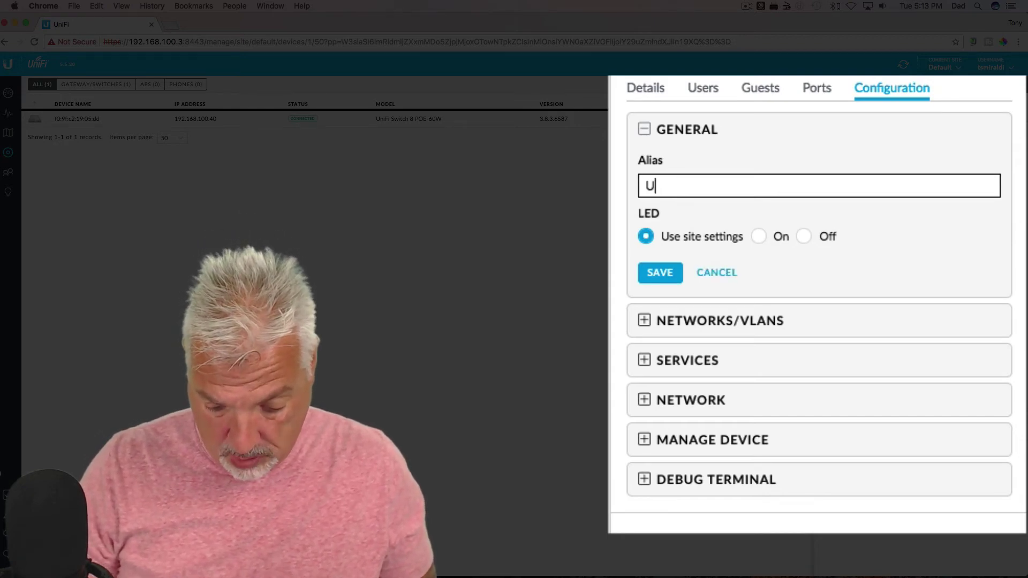
{"action": "type", "text": "niti La"}
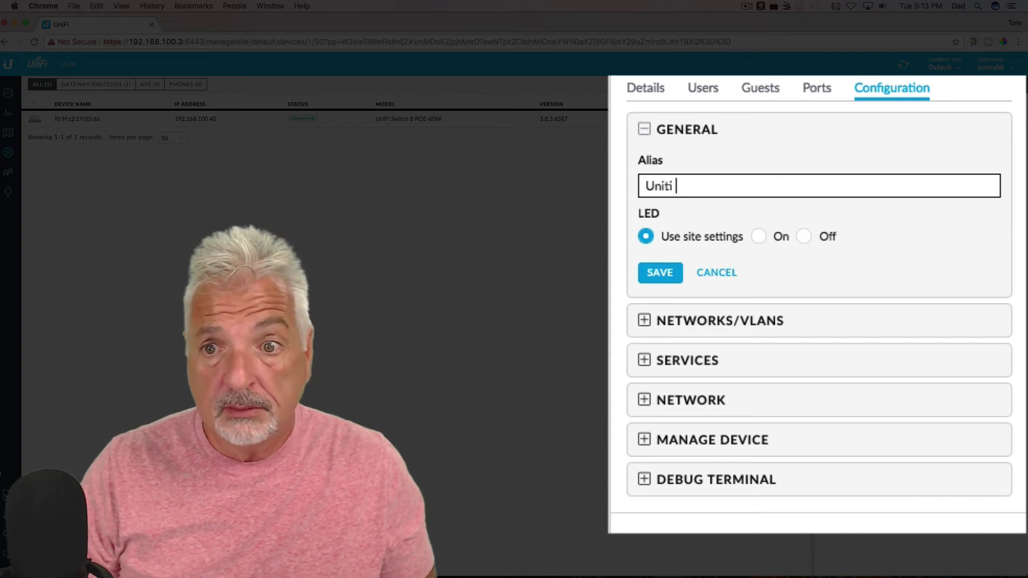
{"action": "key", "text": "BackSpace"}
{"action": "key", "text": "BackSpace"}
{"action": "key", "text": "BackSpace"}
{"action": "key", "text": "BackSpace"}
{"action": "key", "text": "BackSpace"}
{"action": "type", "text": "f"}
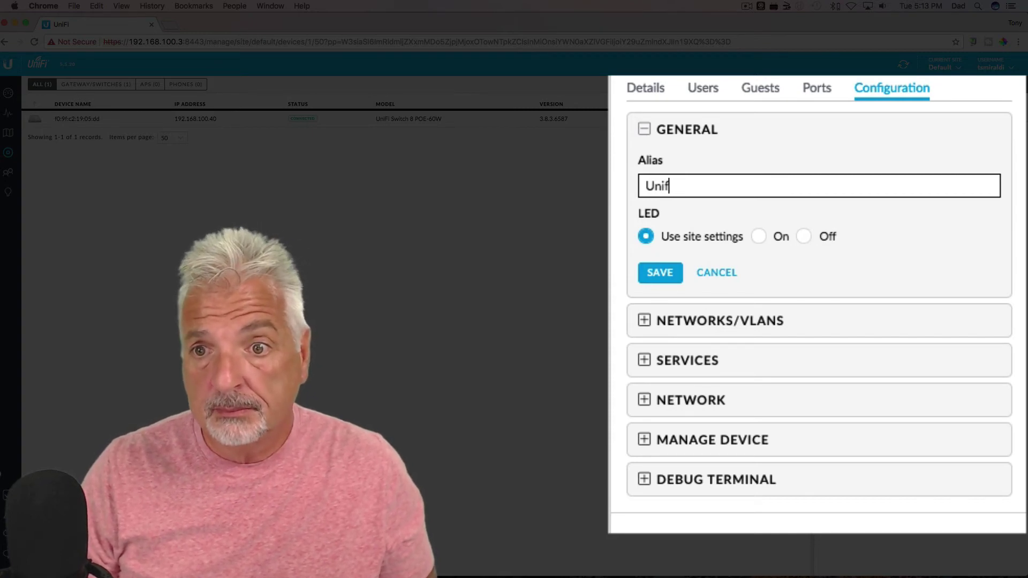
{"action": "type", "text": "i Lab Sw"}
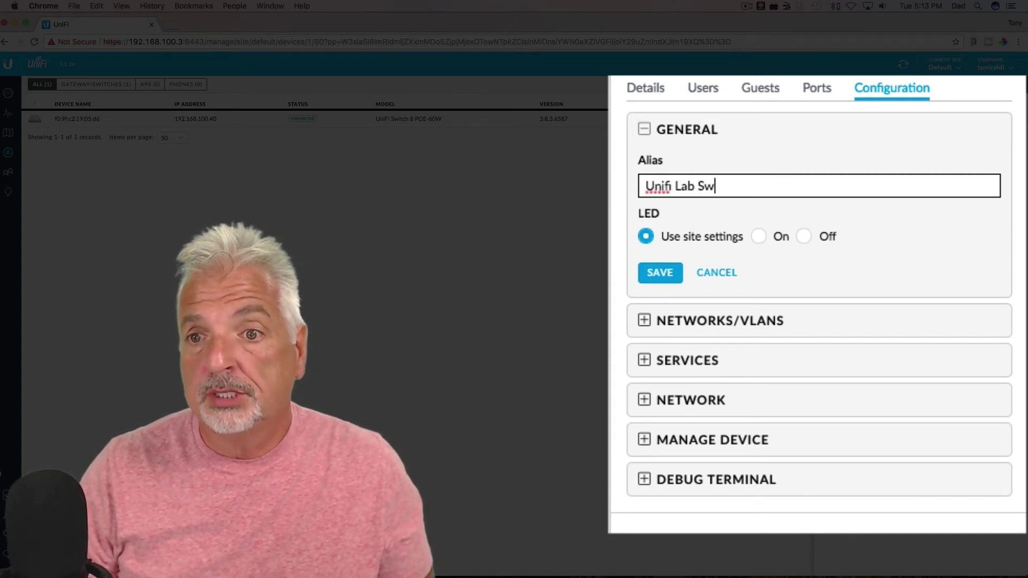
{"action": "type", "text": "itch"}
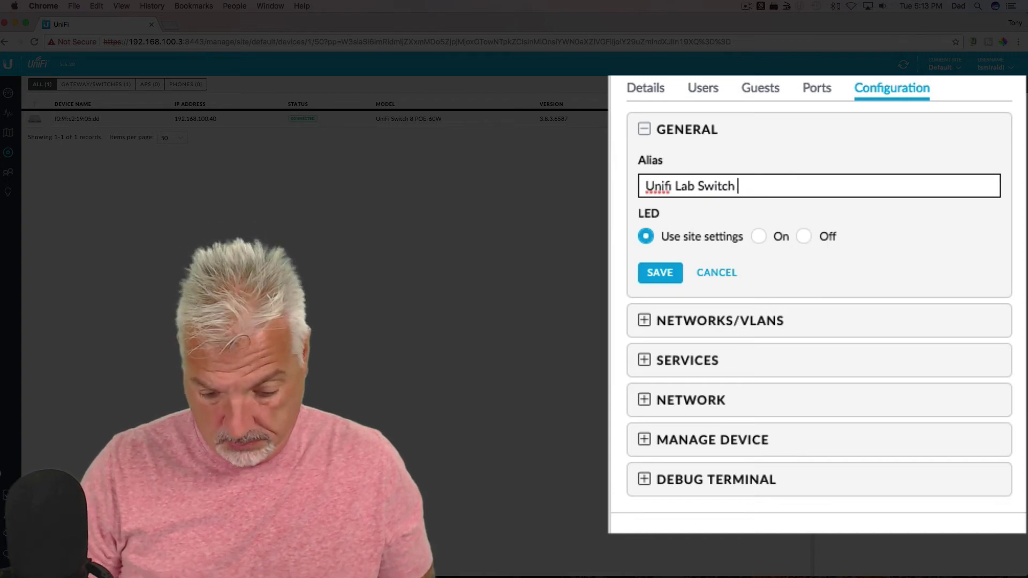
{"action": "type", "text": " 60"}
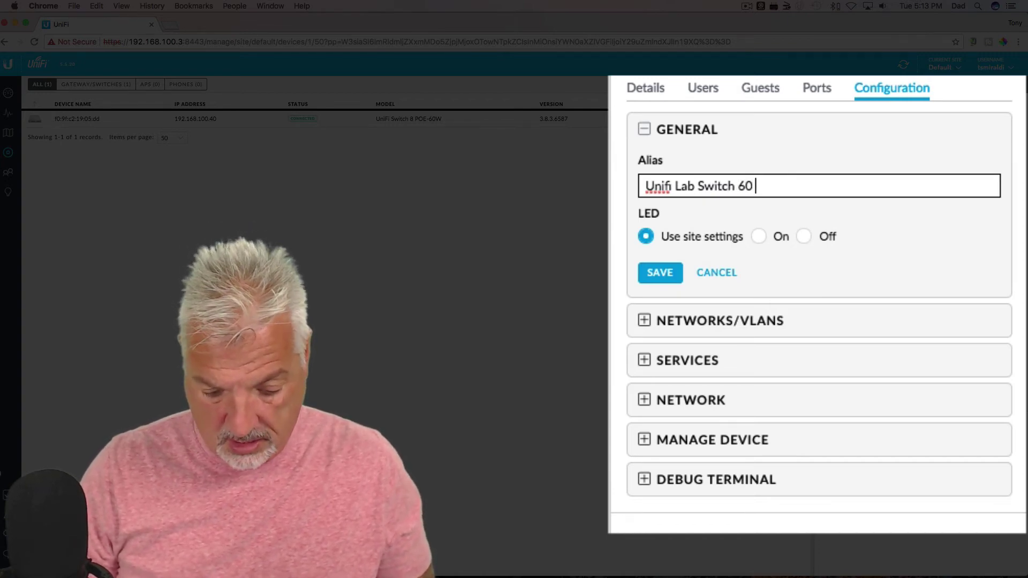
{"action": "type", "text": "W PO"}
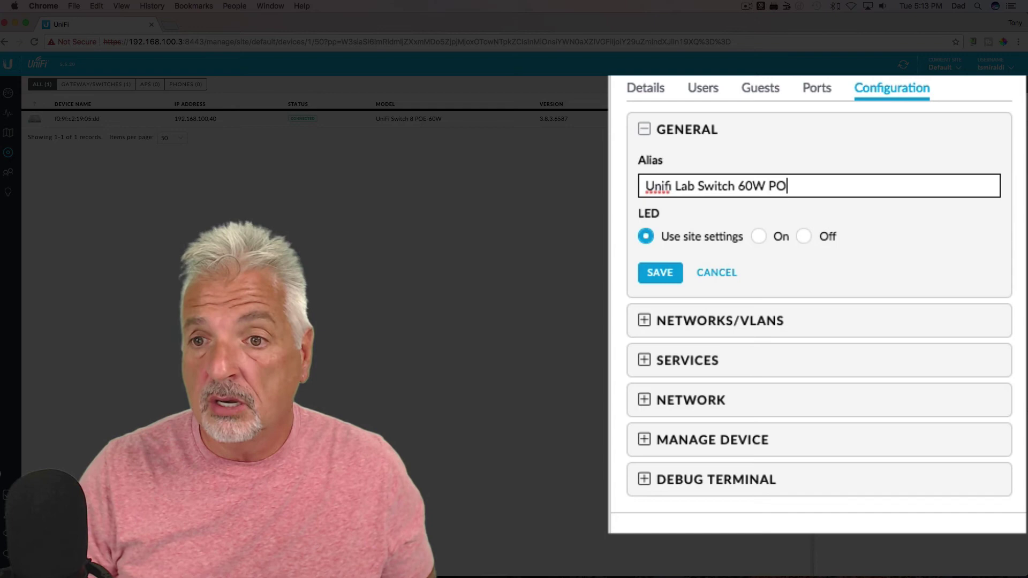
{"action": "type", "text": "E"}
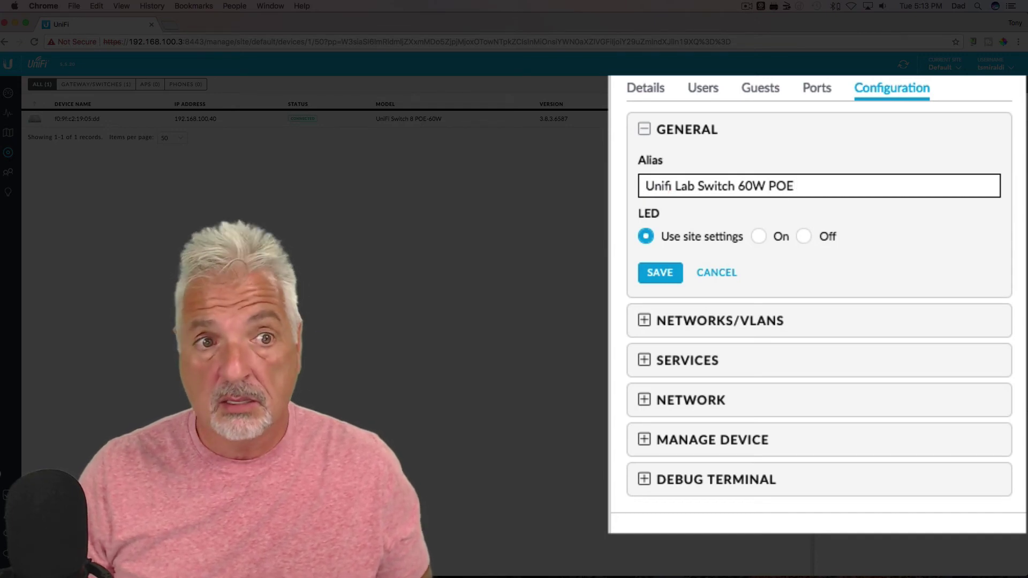
{"action": "left_click", "coordinate": [664, 252]}
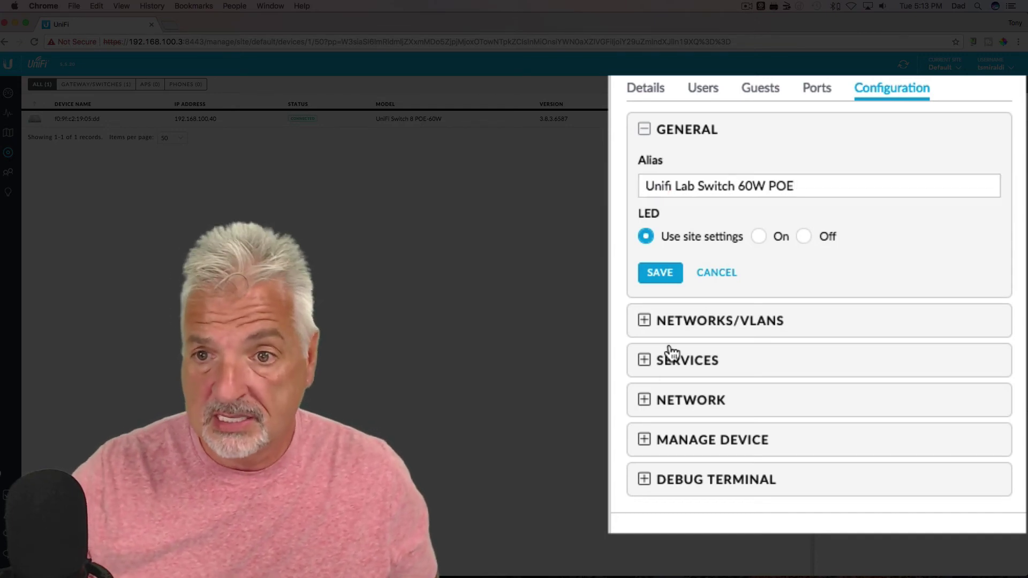
{"action": "left_click", "coordinate": [664, 276]}
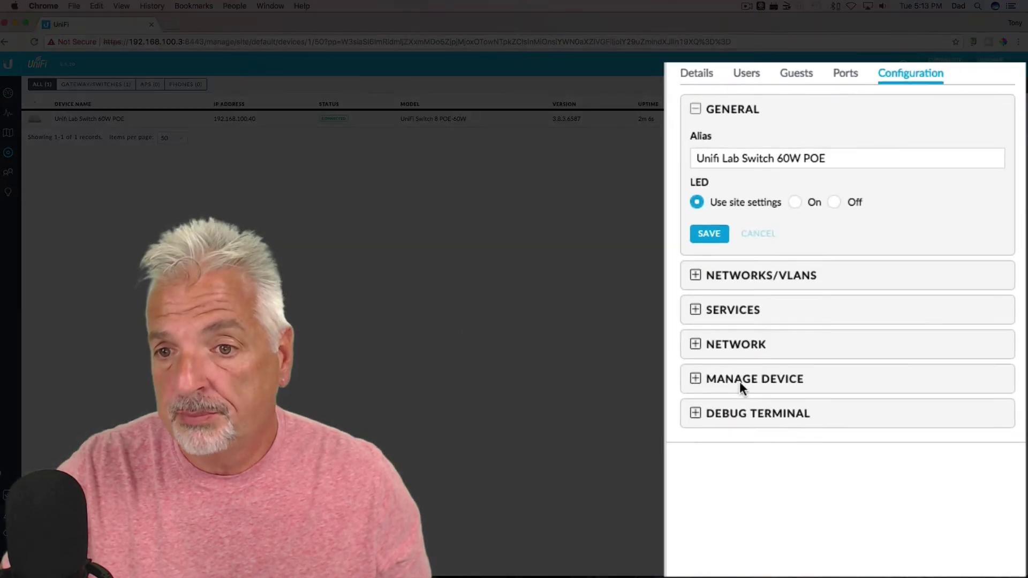
- Switch the switch's network settings to Static IP with address 192.168.100.4
{"action": "left_click", "coordinate": [696, 344]}
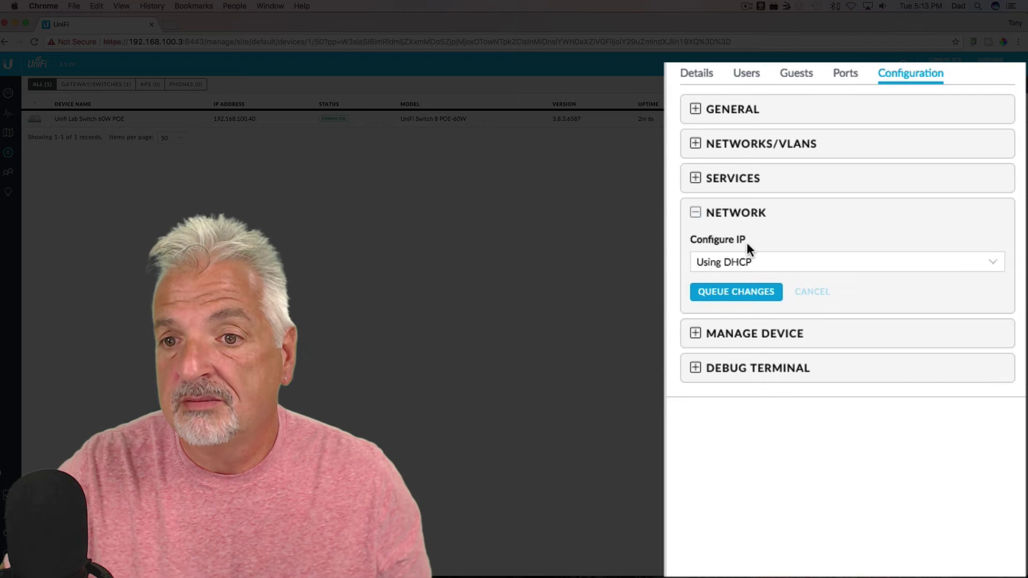
{"action": "left_click", "coordinate": [992, 262]}
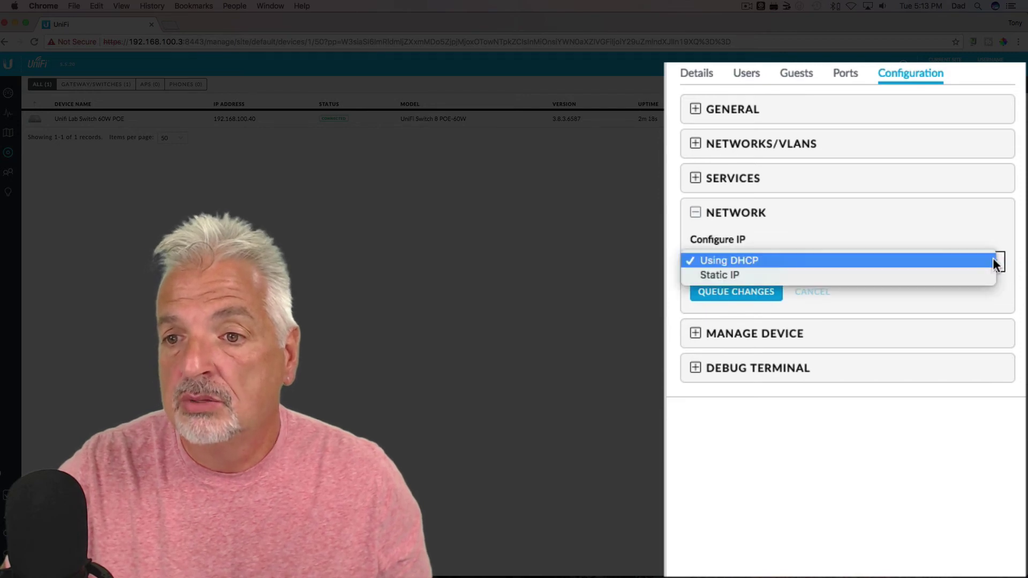
{"action": "left_click", "coordinate": [914, 275]}
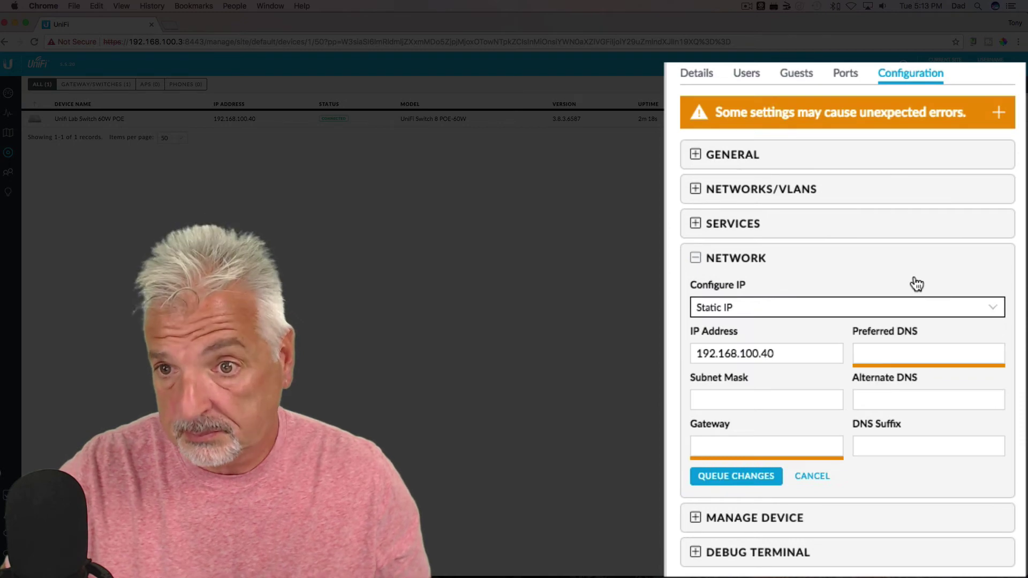
{"action": "left_click", "coordinate": [821, 353]}
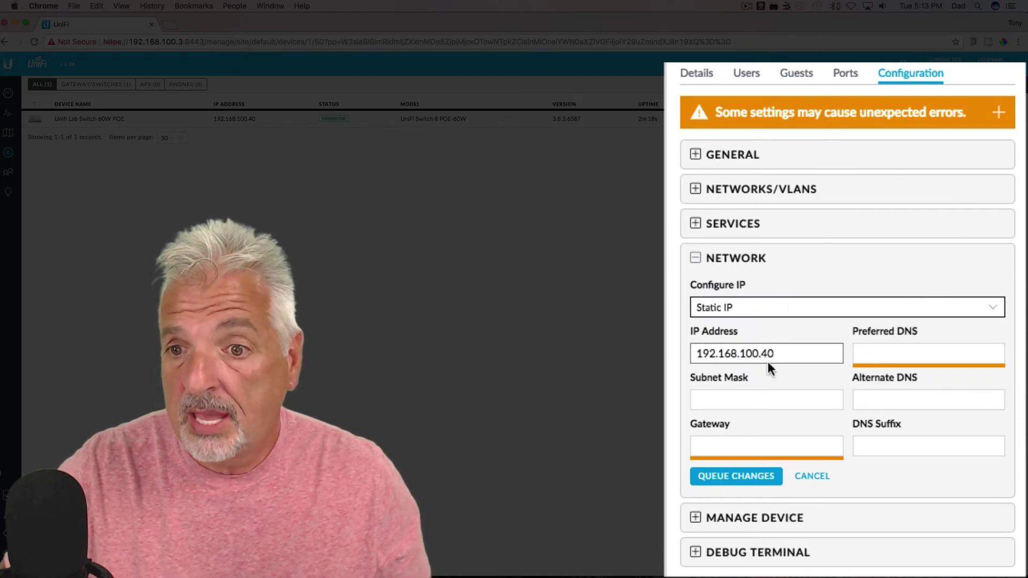
{"action": "left_click_drag", "start_coordinate": [761, 354], "coordinate": [789, 353]}
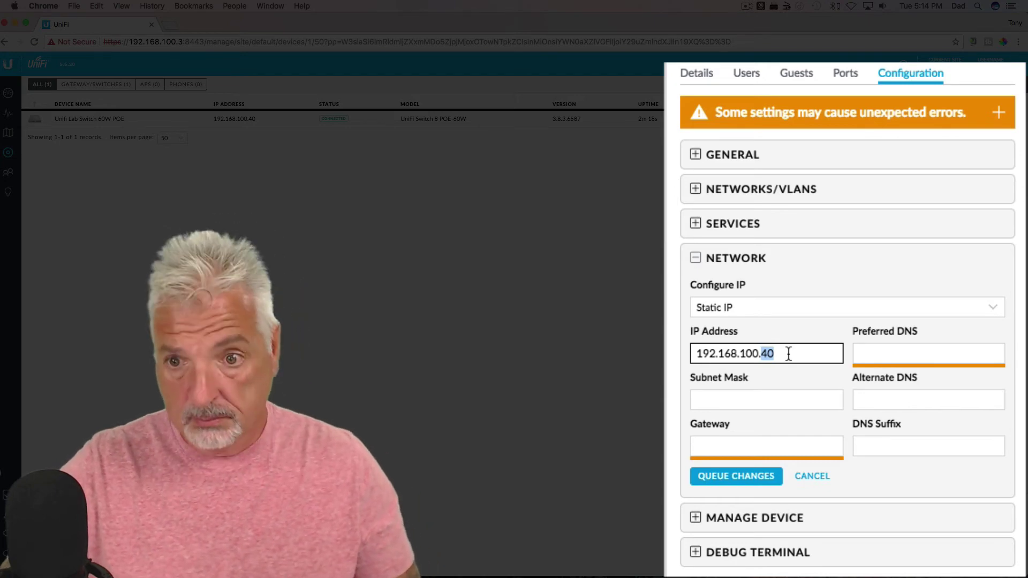
{"action": "type", "text": "4"}
- Enter mask 255.255.255.0, gateway 192.168.100.1, DNS 192.168.100.1 and 8.8.8.8, then queue changes
{"action": "left_click", "coordinate": [728, 399]}
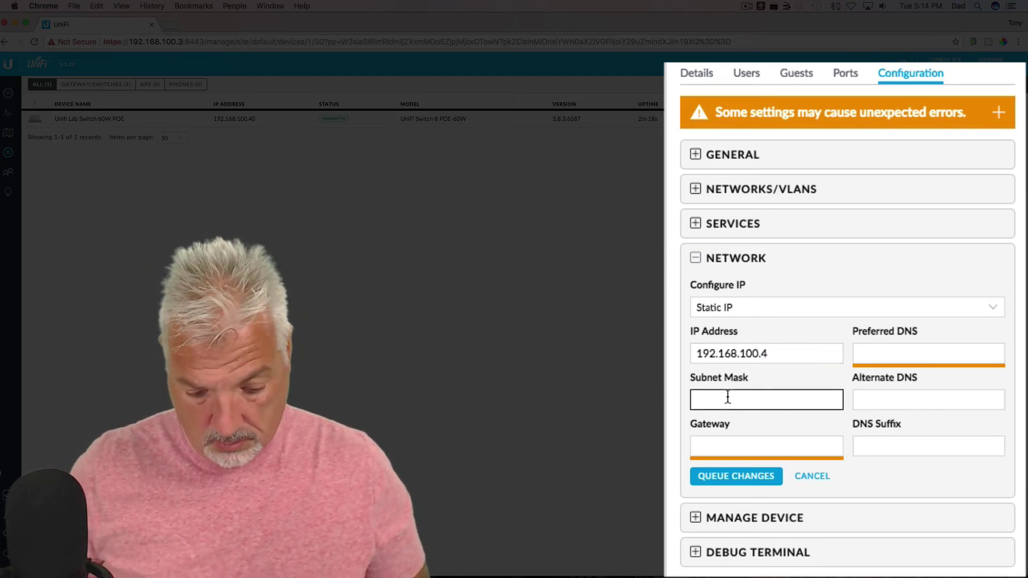
{"action": "type", "text": "255.255.255.0"}
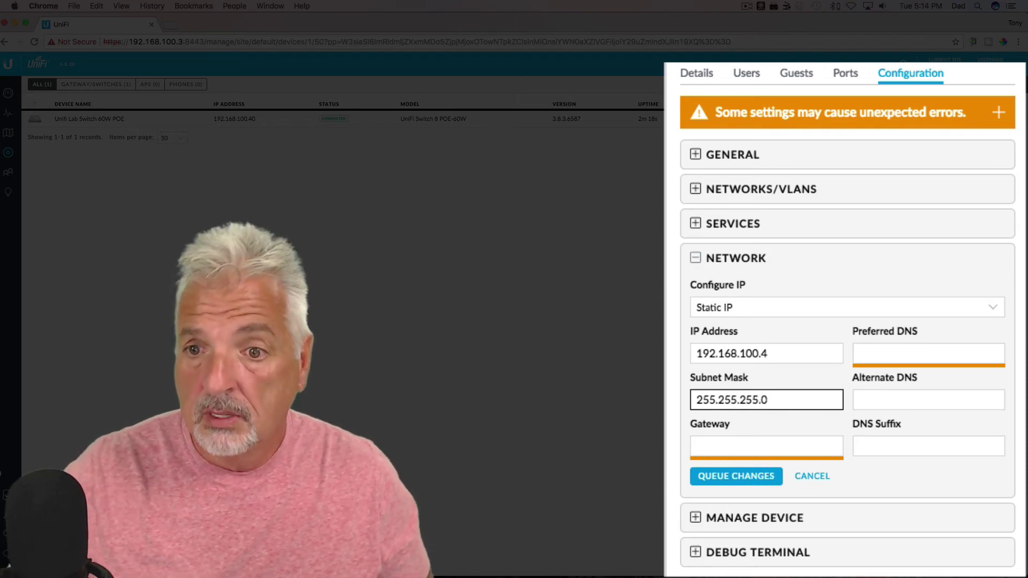
{"action": "left_click", "coordinate": [718, 449]}
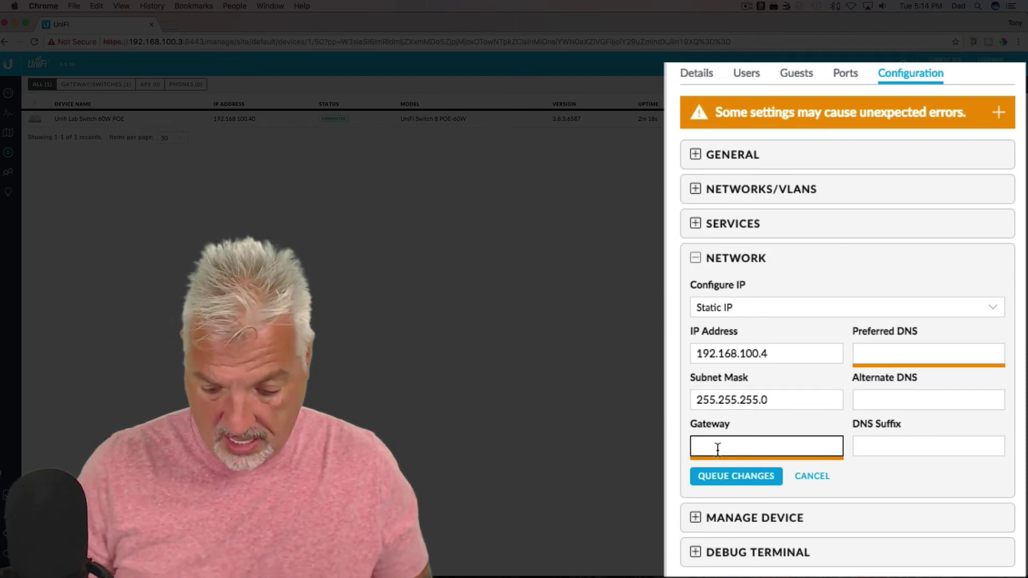
{"action": "type", "text": "192.16"}
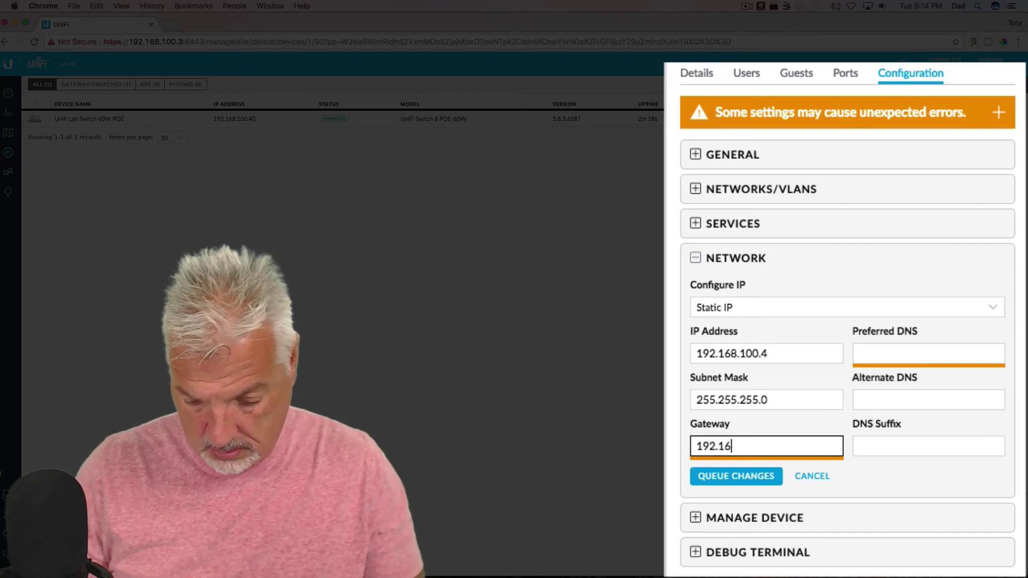
{"action": "type", "text": "8.100.1"}
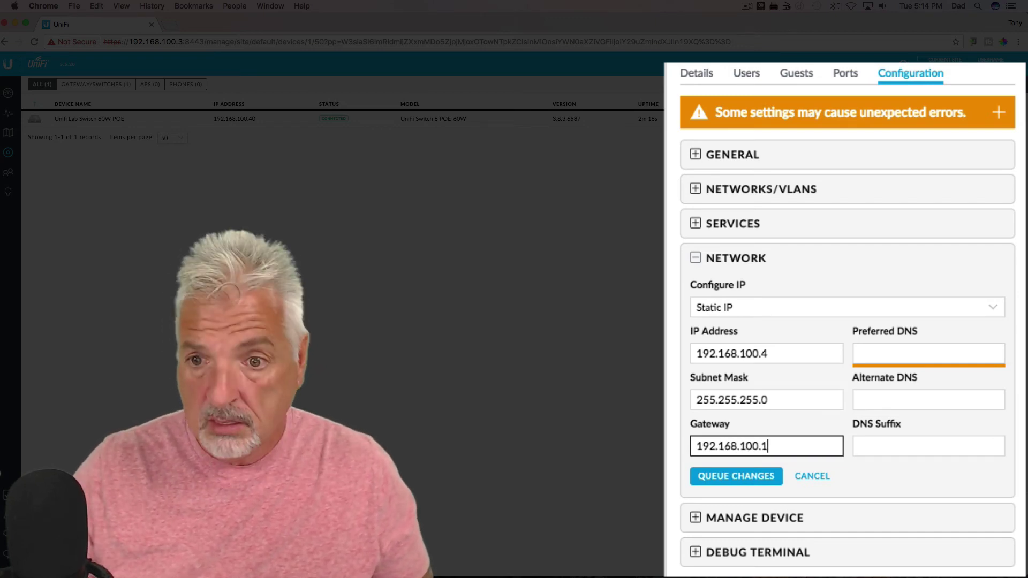
{"action": "left_click", "coordinate": [878, 356]}
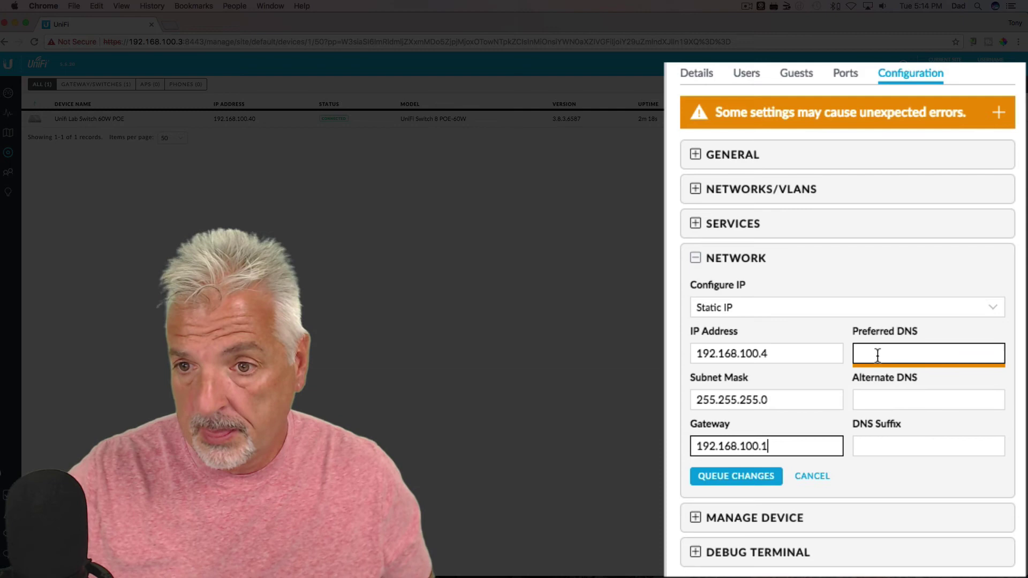
{"action": "left_click", "coordinate": [878, 356]}
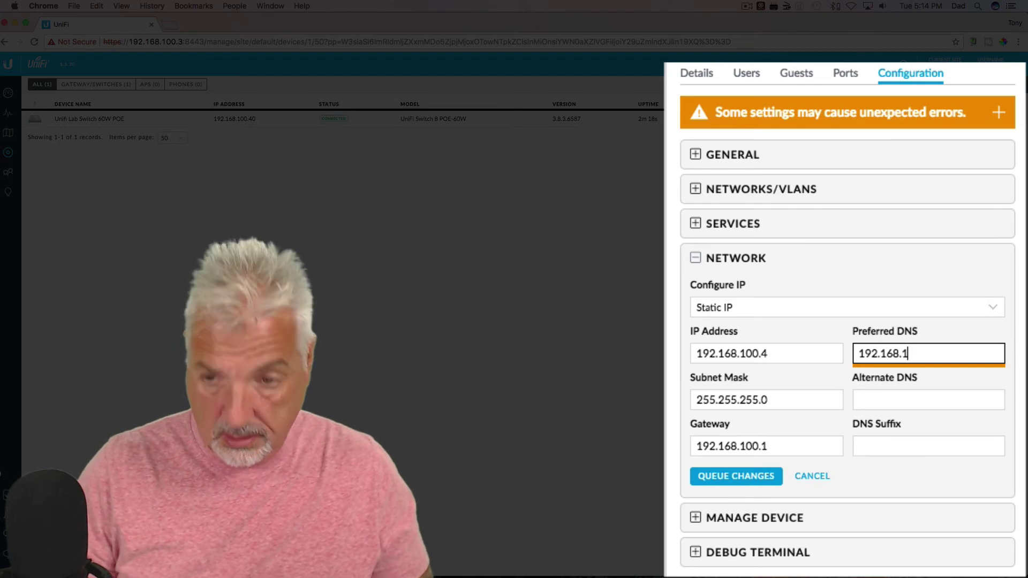
{"action": "type", "text": "192.168.100.1"}
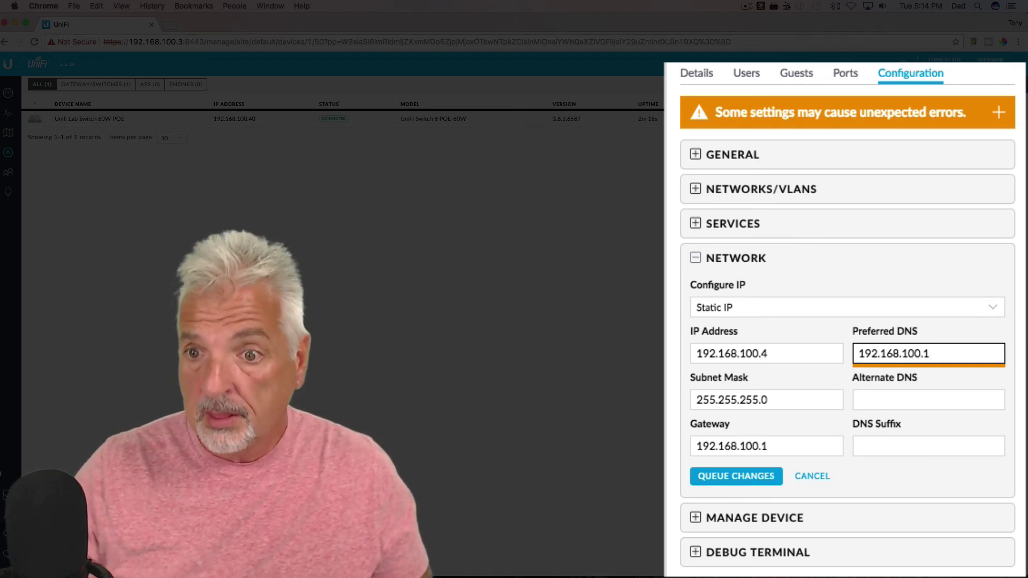
{"action": "left_click", "coordinate": [893, 406]}
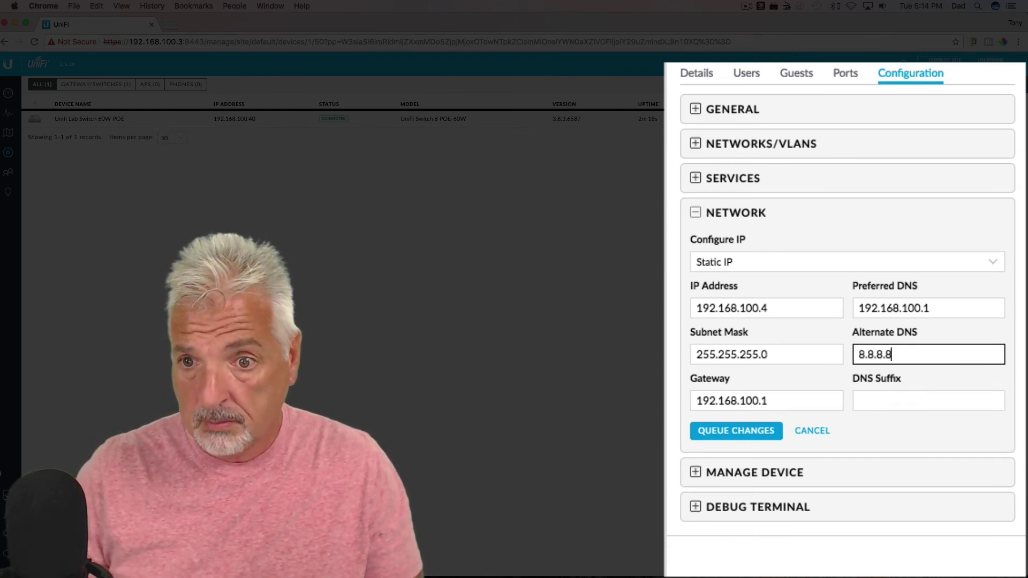
{"action": "left_click", "coordinate": [734, 435]}
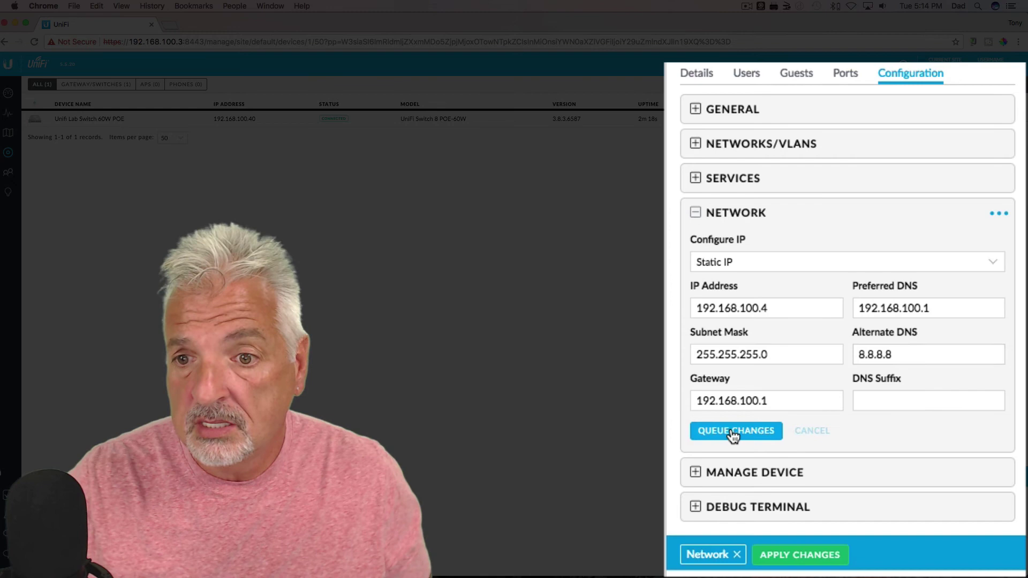
- Apply the queued network changes and refresh the device list to see the switch at 192.168.100.4
{"action": "left_click", "coordinate": [797, 555]}
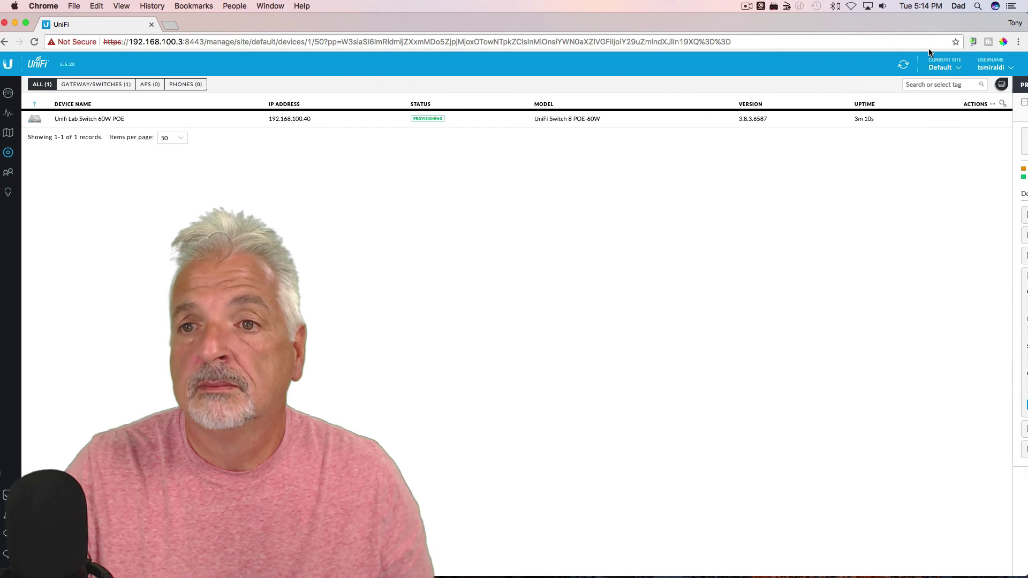
{"action": "left_click", "coordinate": [904, 66]}
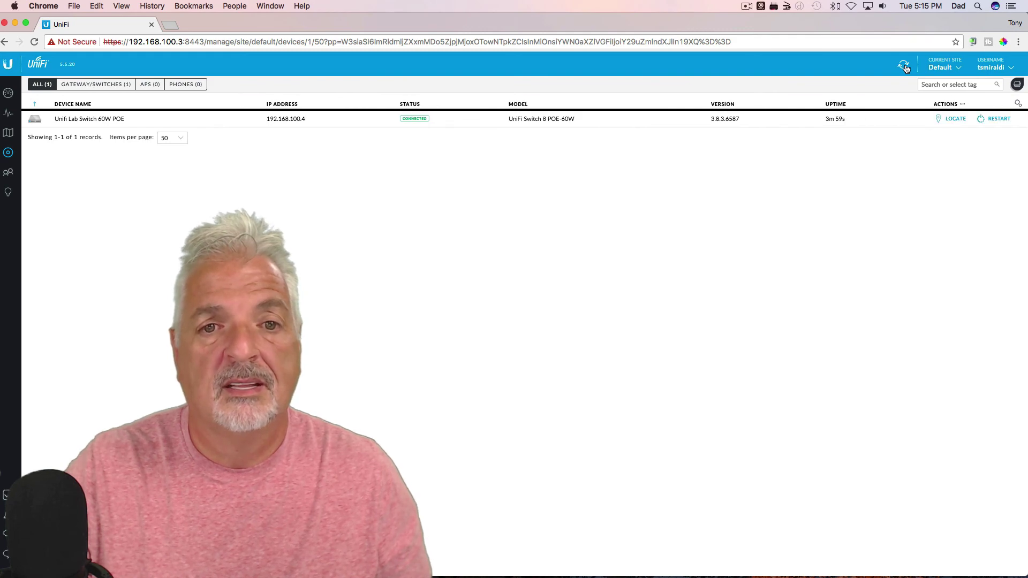